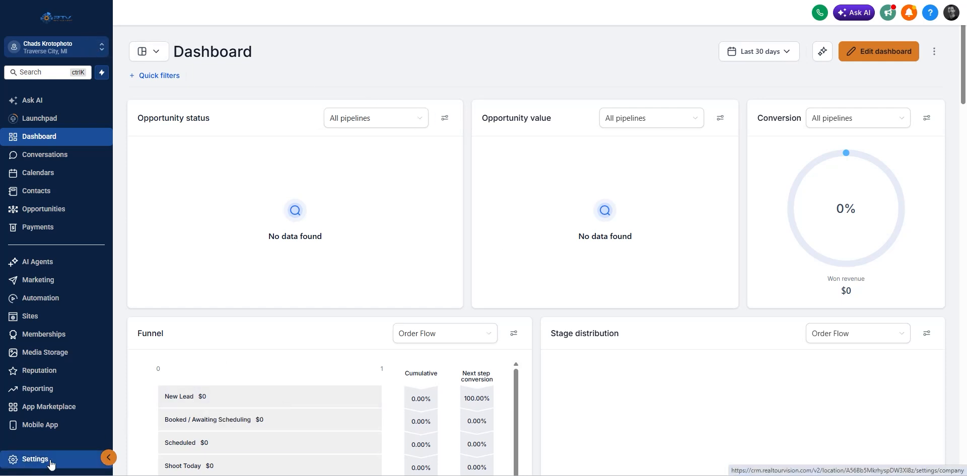
Open Settings from the bottom of the HighLevel left sidebar.
left_click(19, 466)
Open Email Services and dismiss the dedicated-domain recommendation notice.
left_click(33, 272)
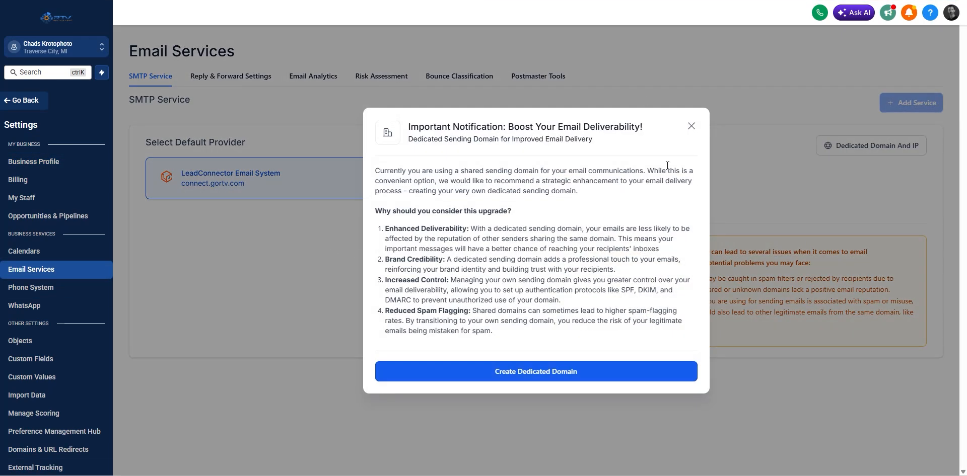
left_click(691, 126)
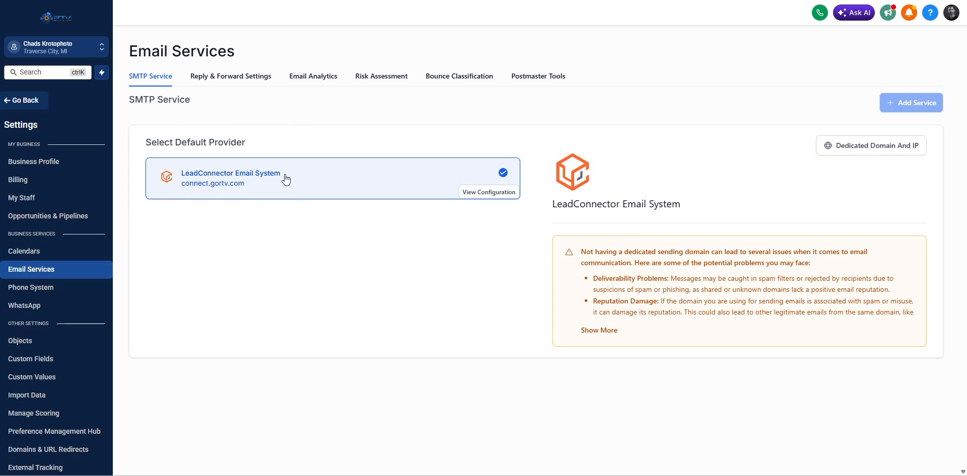
Under Dedicated Domain And IP, add a new domain named email.krotophoto.com.
left_click(866, 148)
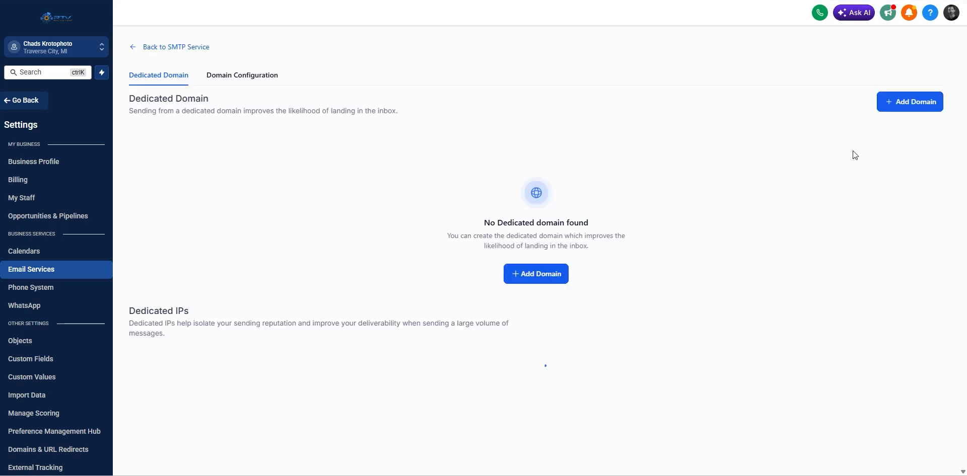
left_click(540, 276)
left_click(225, 151)
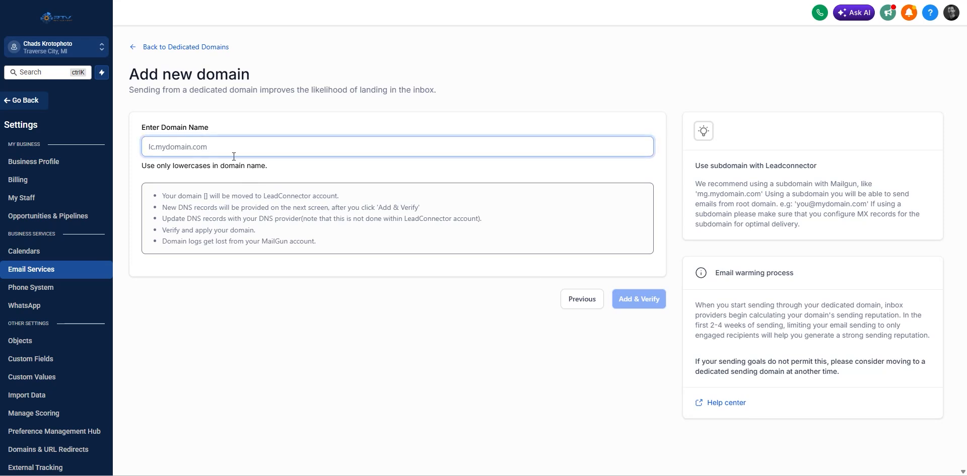
type("kroto")
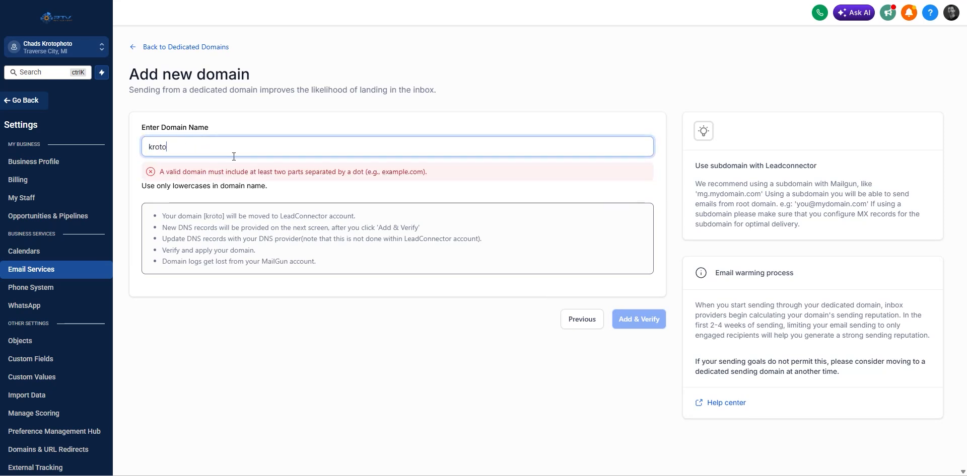
type("photo.com")
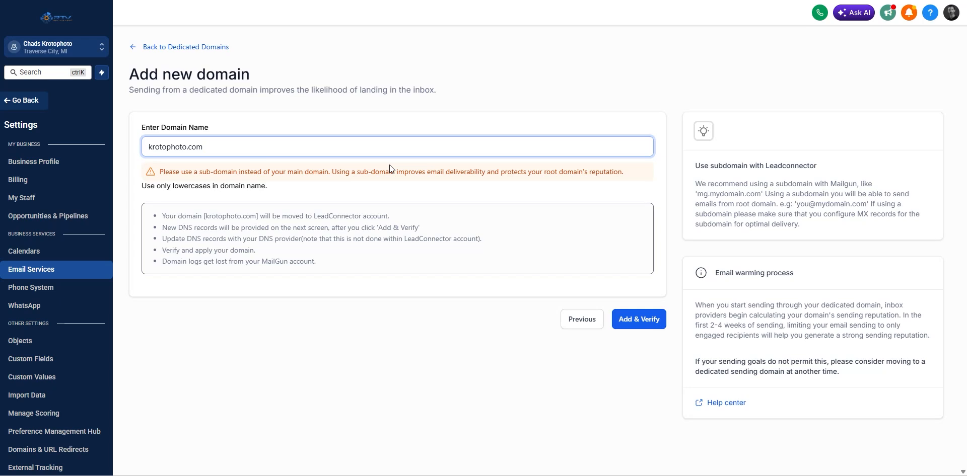
type("email.")
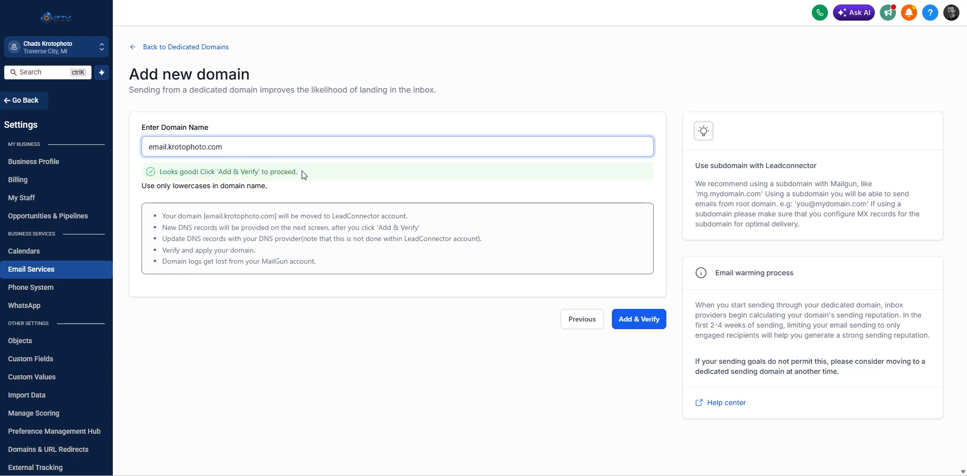
Submit email.krotophoto.com with Add & Verify and continue connecting it to its DNS provider.
left_click(644, 324)
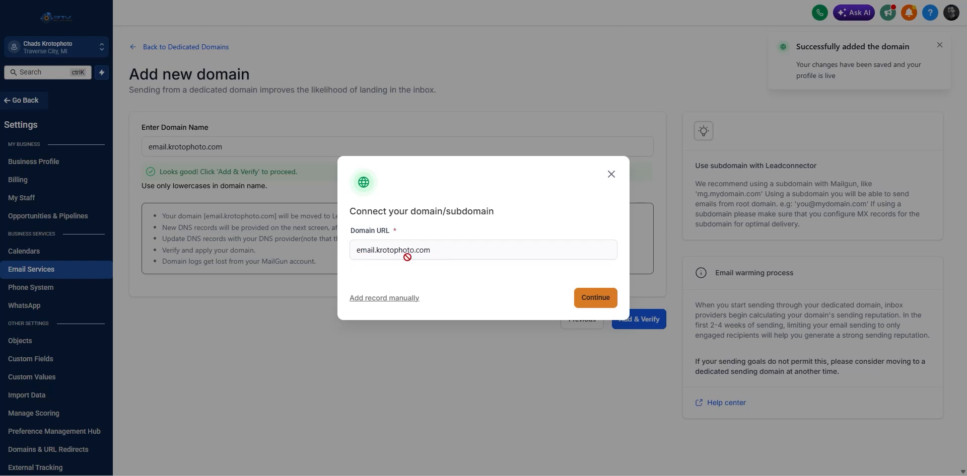
left_click(590, 300)
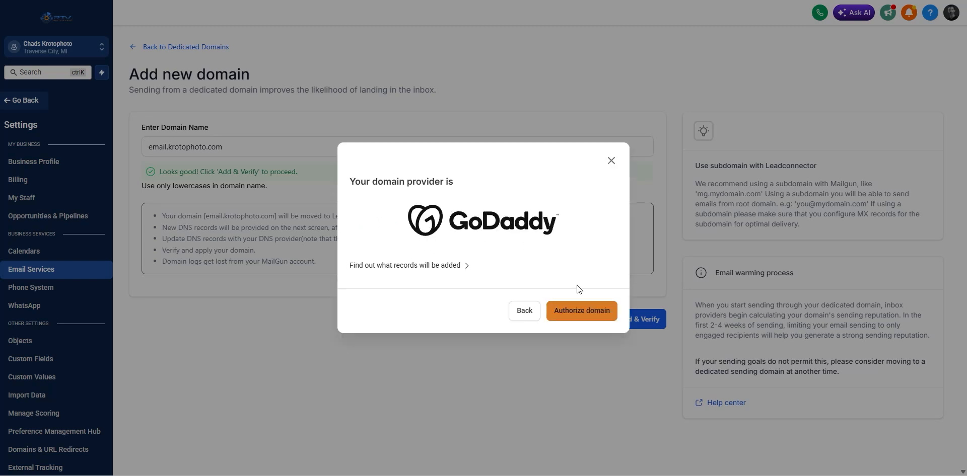
Authorize GoDaddy to link email.krotophoto.com to LeadConnector and close the success message.
left_click(582, 311)
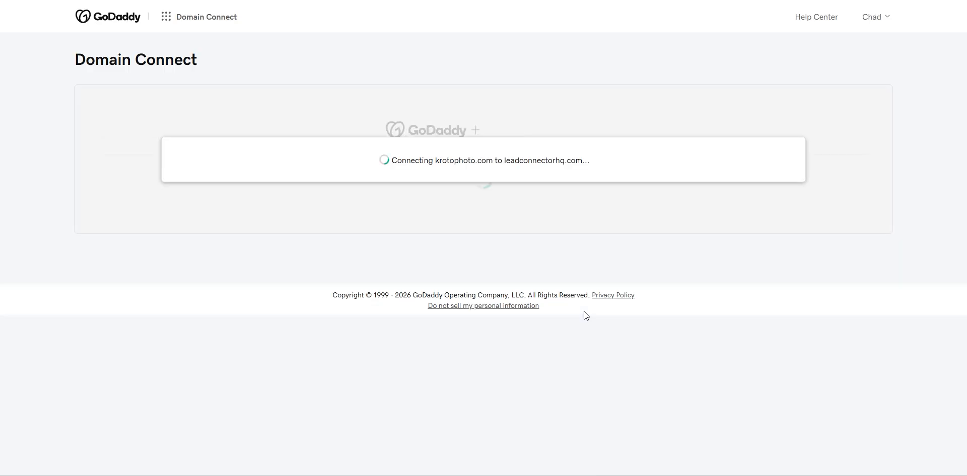
left_click(453, 283)
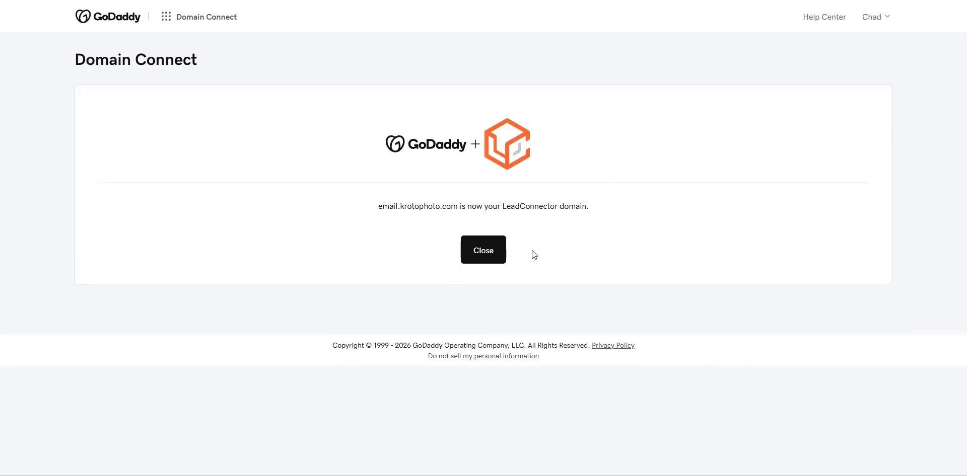
left_click(485, 253)
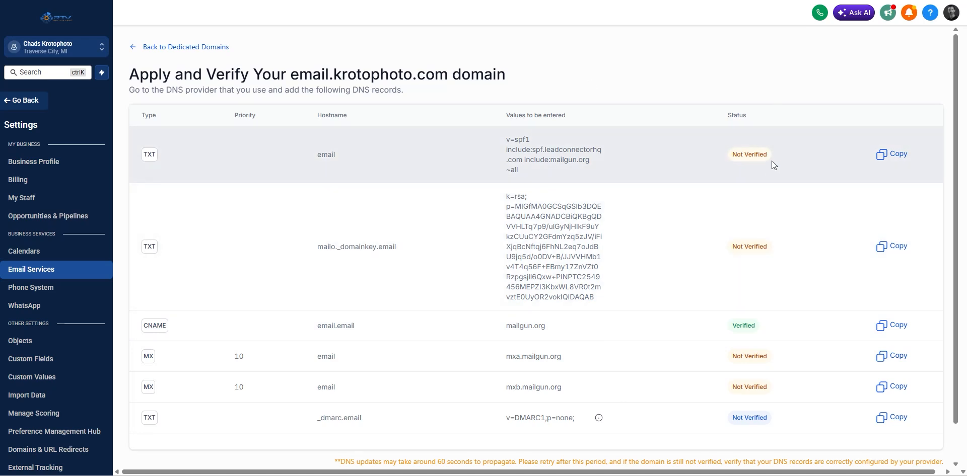
Review the DNS records table, then return to the Dedicated Domains list.
scroll(703, 308, "down", 1)
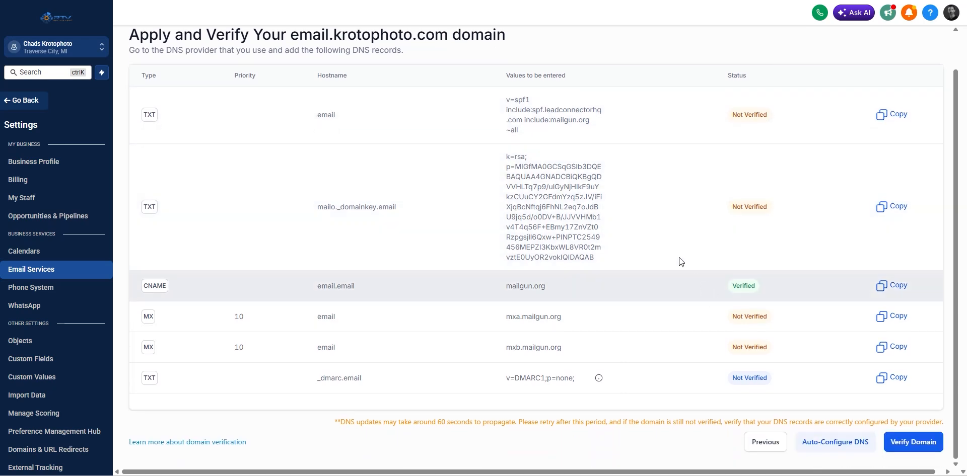
scroll(720, 250, "up", 1)
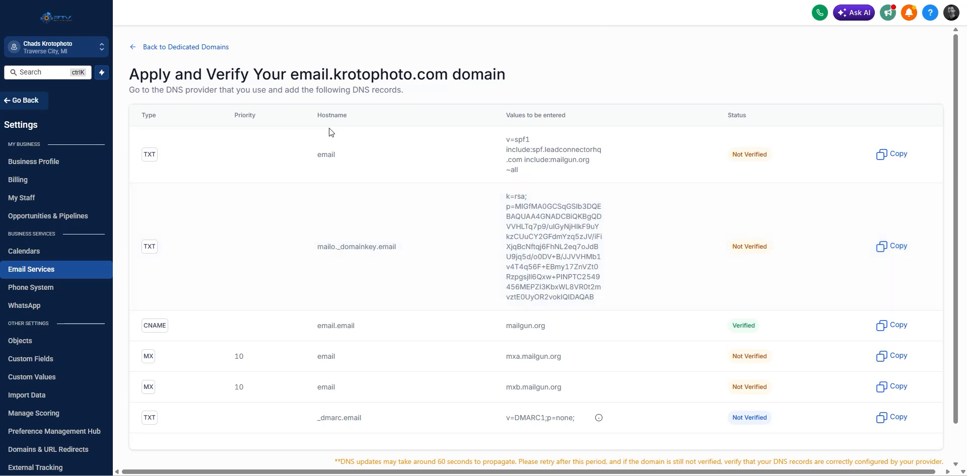
scroll(716, 261, "down", 2)
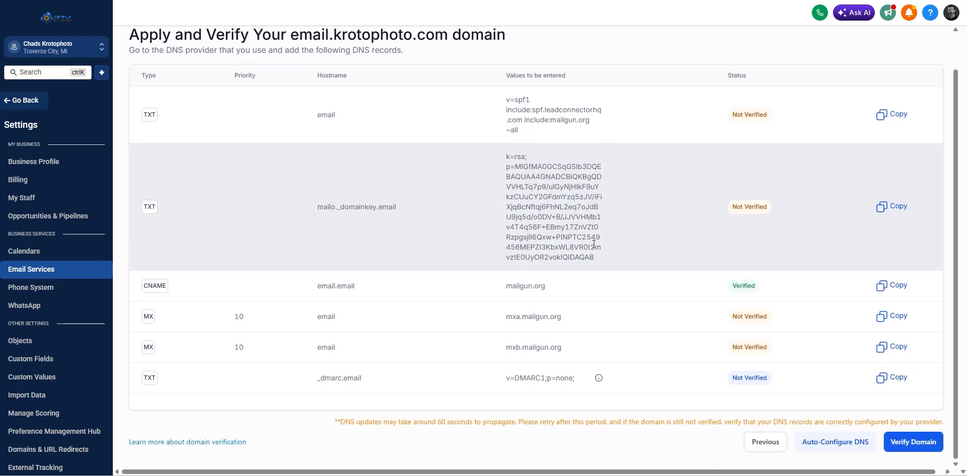
scroll(594, 284, "up", 2)
left_click(160, 47)
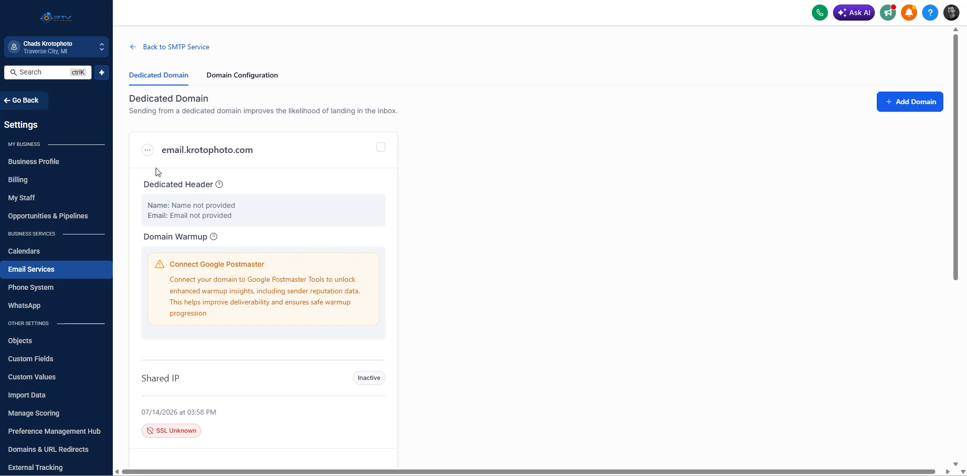
Run Verify domain on email.krotophoto.com, then switch to the GoDaddy DNS tab.
left_click(148, 150)
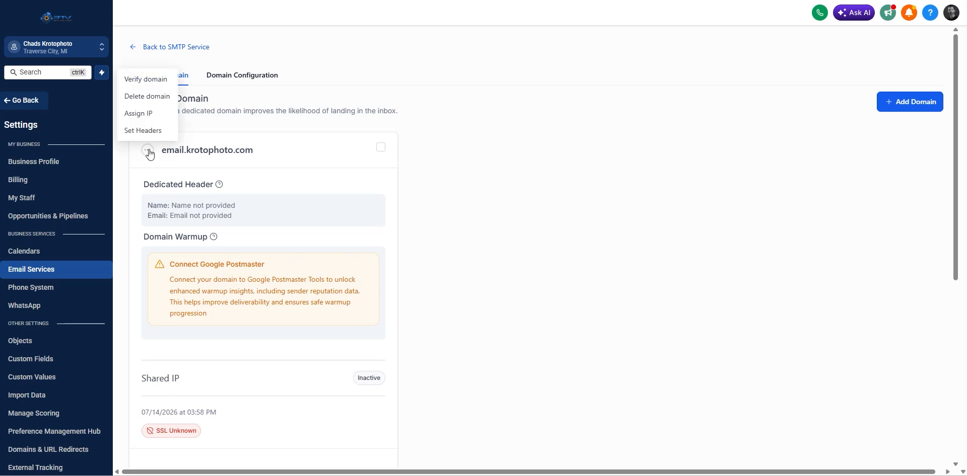
left_click(144, 80)
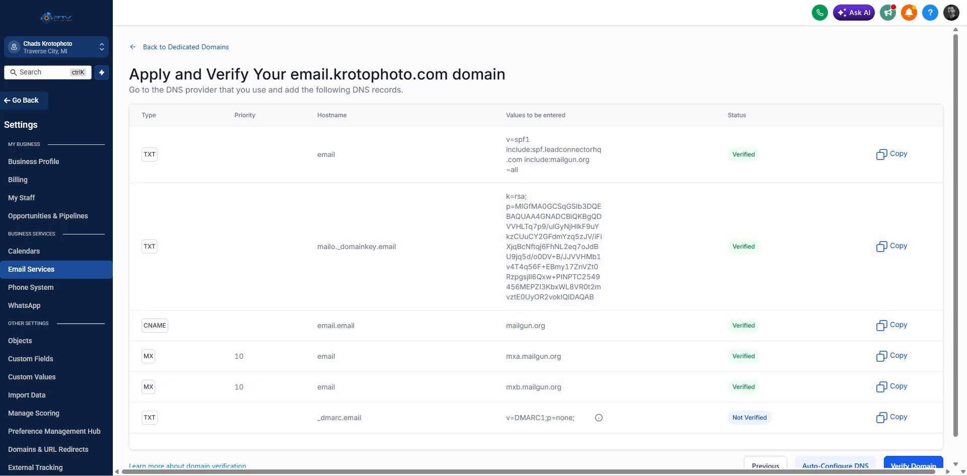
key("ctrl+Tab")
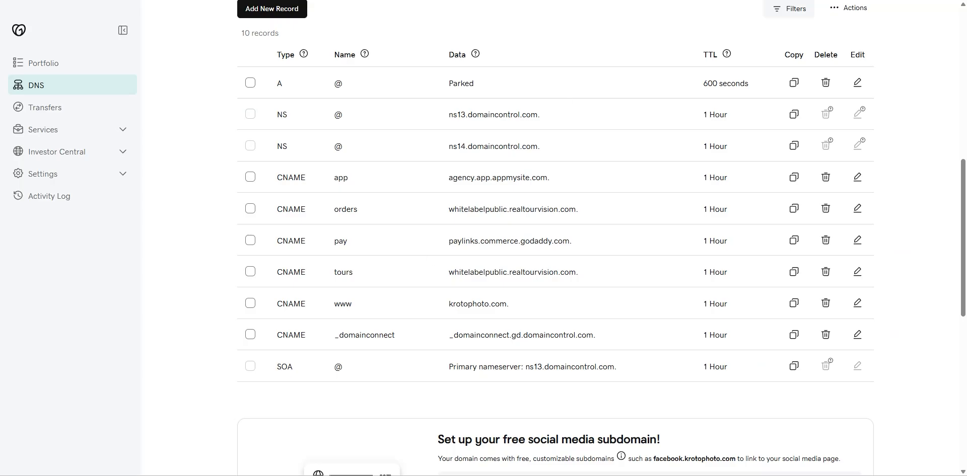
Reload GoDaddy's DNS records, page through them, and compare with HighLevel's required list.
key("F5")
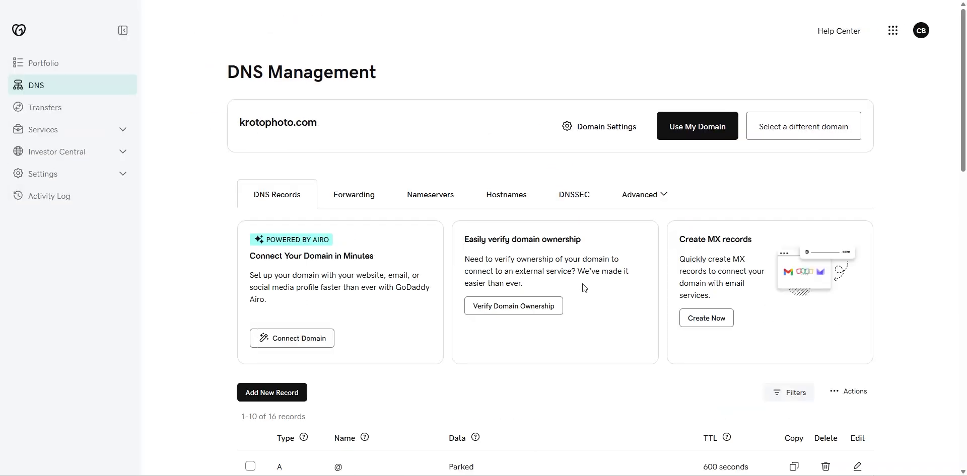
scroll(540, 296, "down", 10)
scroll(584, 280, "up", 1)
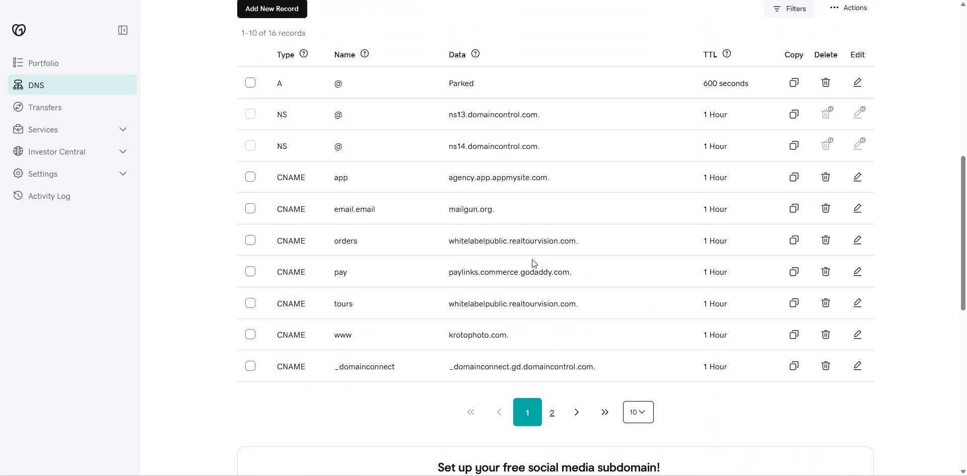
left_click(551, 413)
scroll(533, 370, "up", 4)
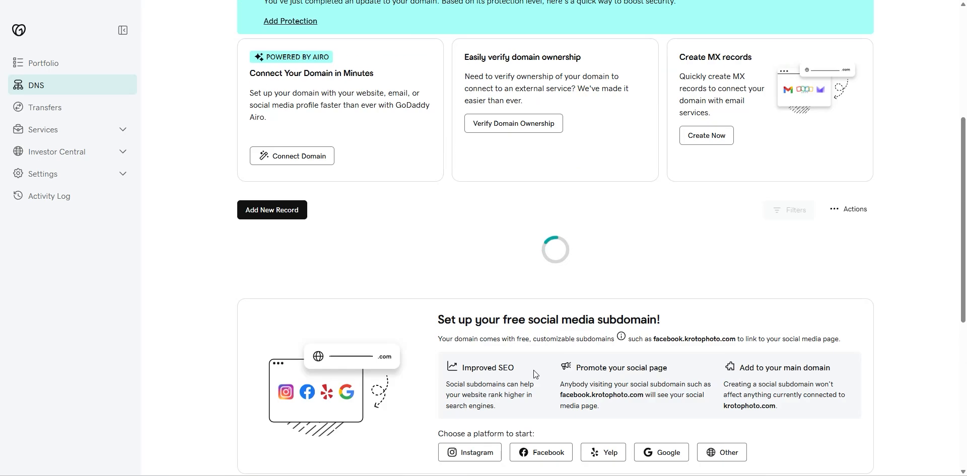
scroll(539, 363, "down", 3)
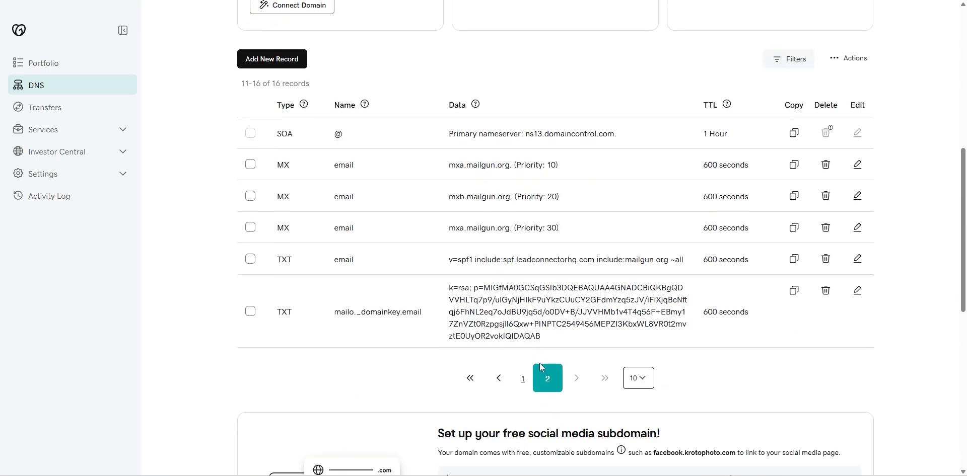
left_click(403, 0)
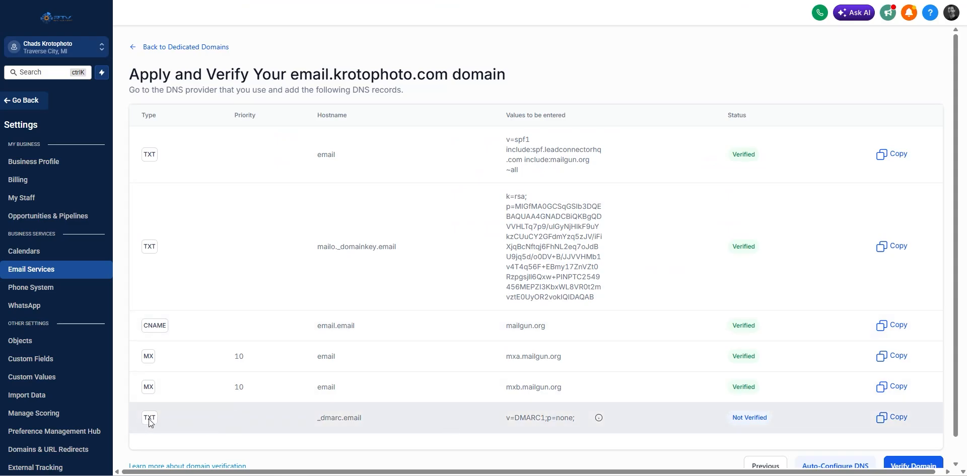
left_click(327, 1)
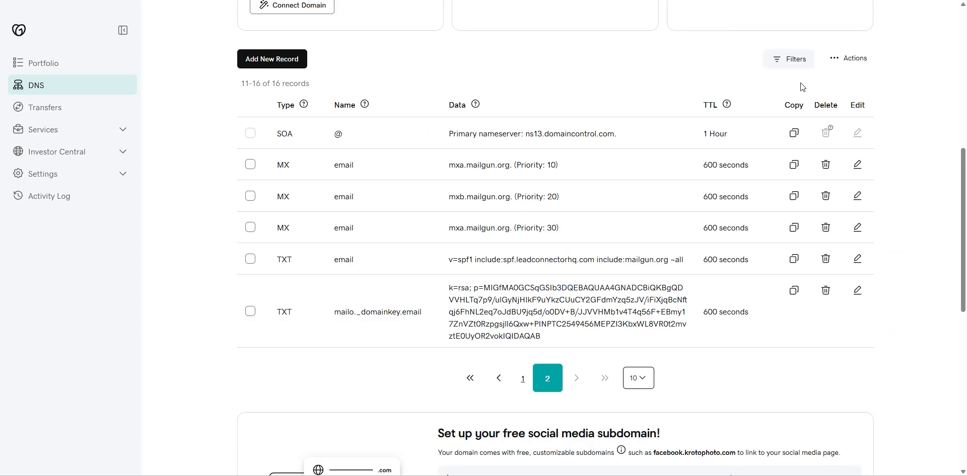
Filter GoDaddy's records to TXT only and compare them with HighLevel's verification page.
left_click(794, 65)
left_click(632, 149)
left_click(636, 271)
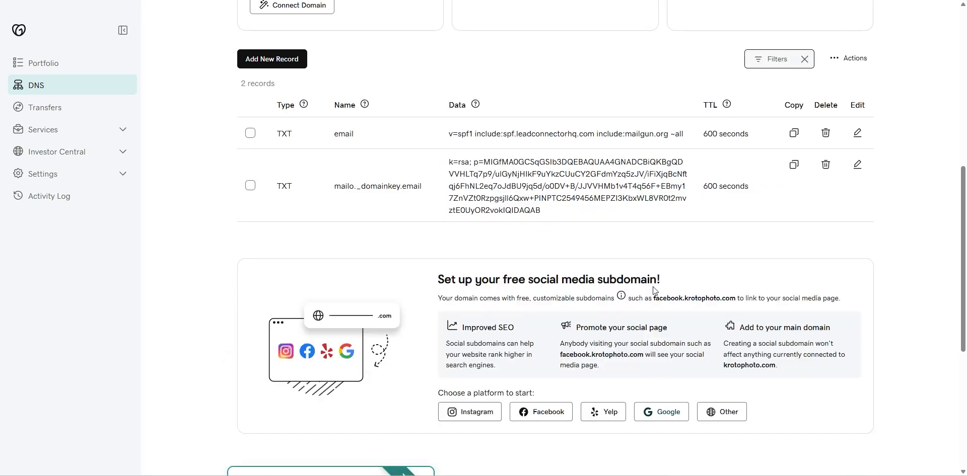
scroll(569, 328, "up", 1)
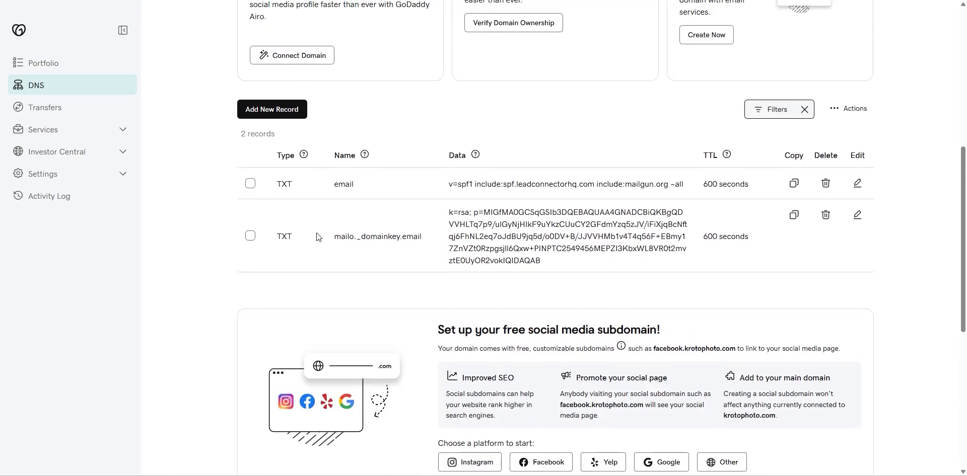
key("ctrl+Tab")
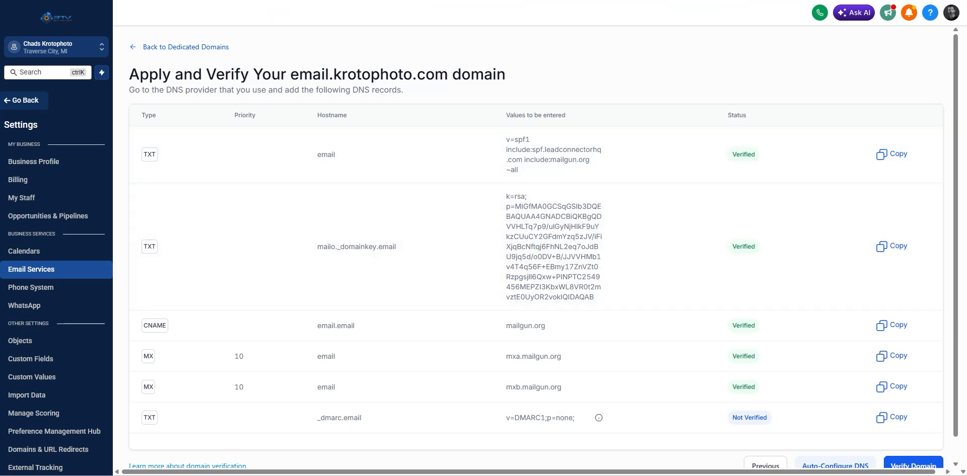
key("ctrl+shift+Tab")
key("ctrl+Tab")
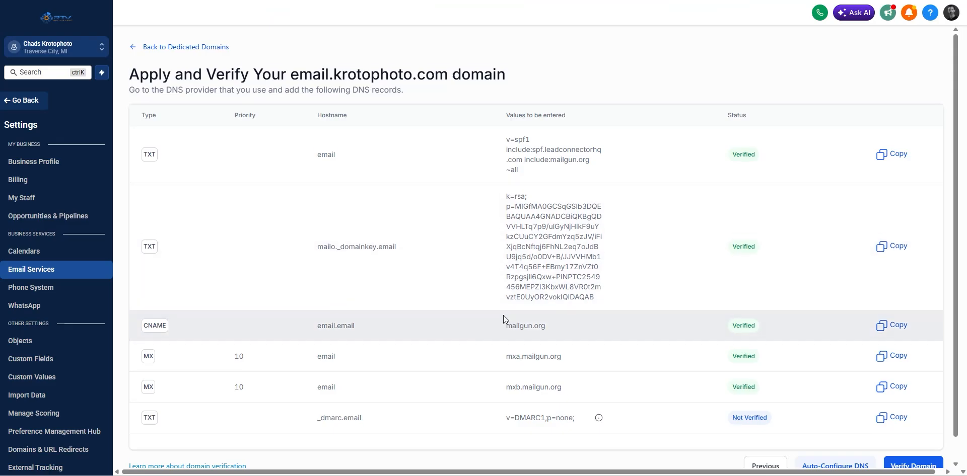
scroll(503, 315, "down", 1)
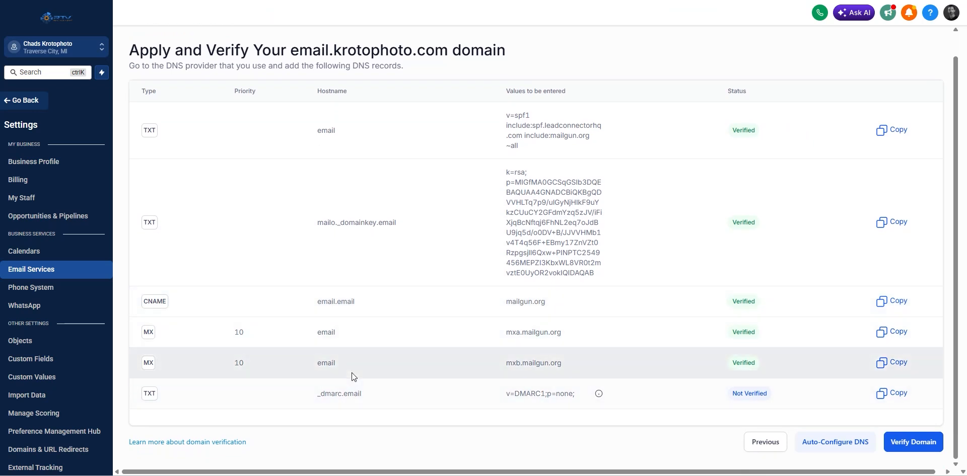
key("ctrl+shift+Tab")
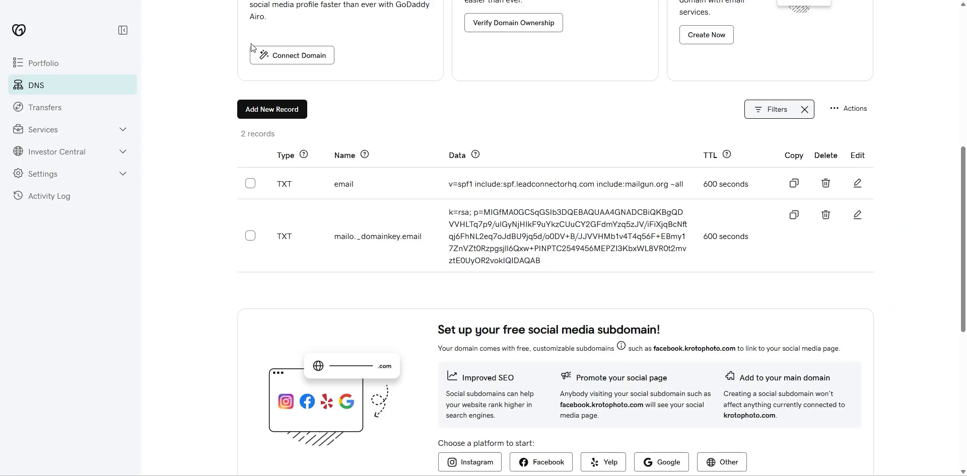
Add a new GoDaddy TXT record named _dmarc.email, copied from HighLevel.
left_click(276, 109)
left_click(326, 259)
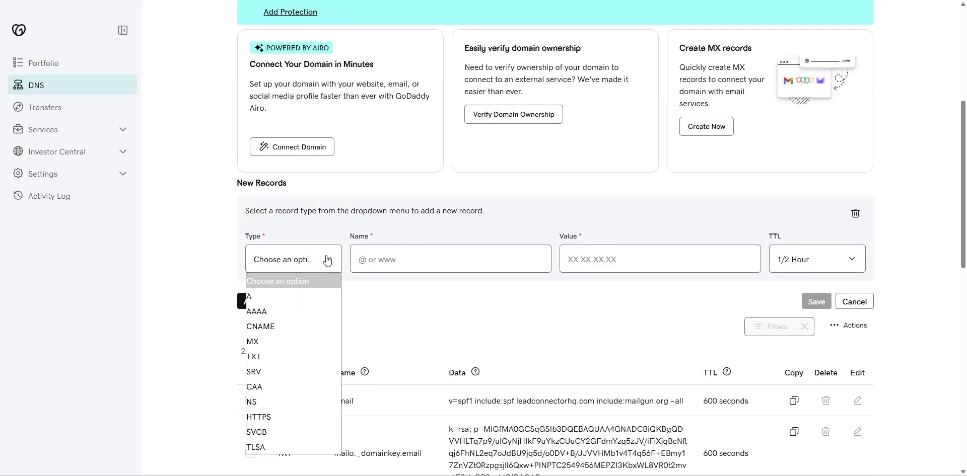
left_click(272, 356)
left_click(387, 263)
left_click(146, 0)
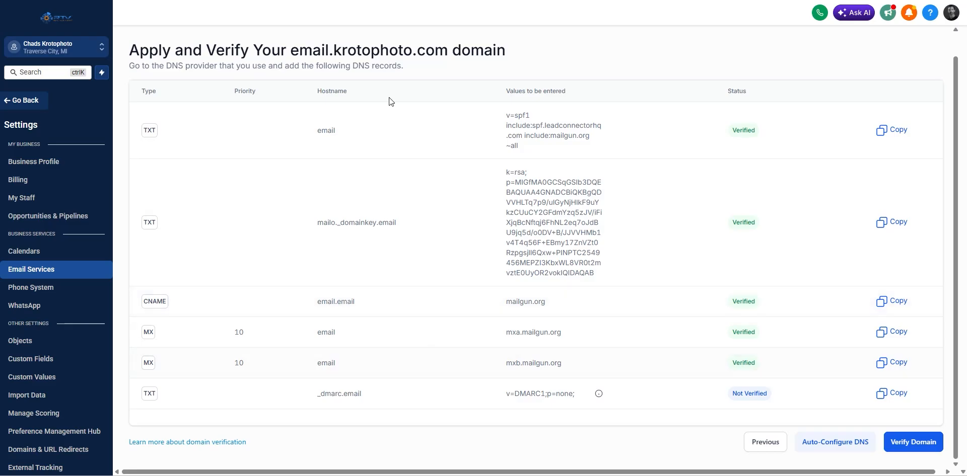
triple_click(338, 394)
key("ctrl+c")
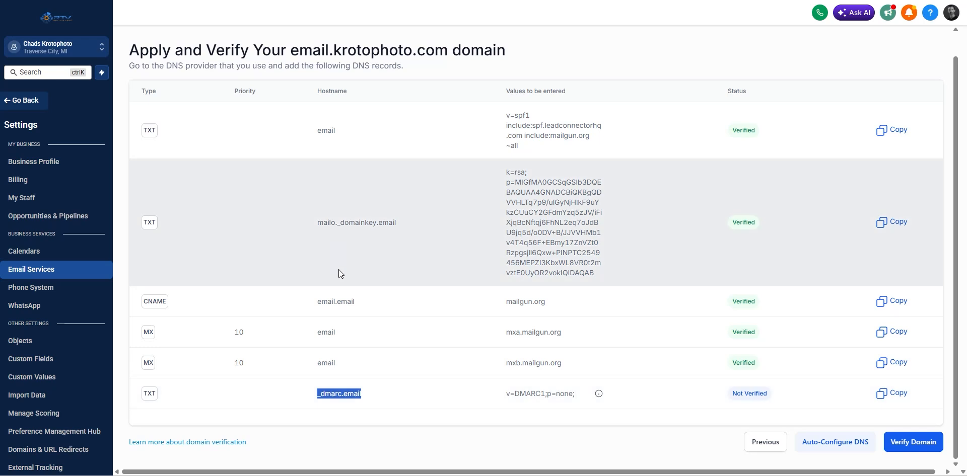
key("alt+Tab")
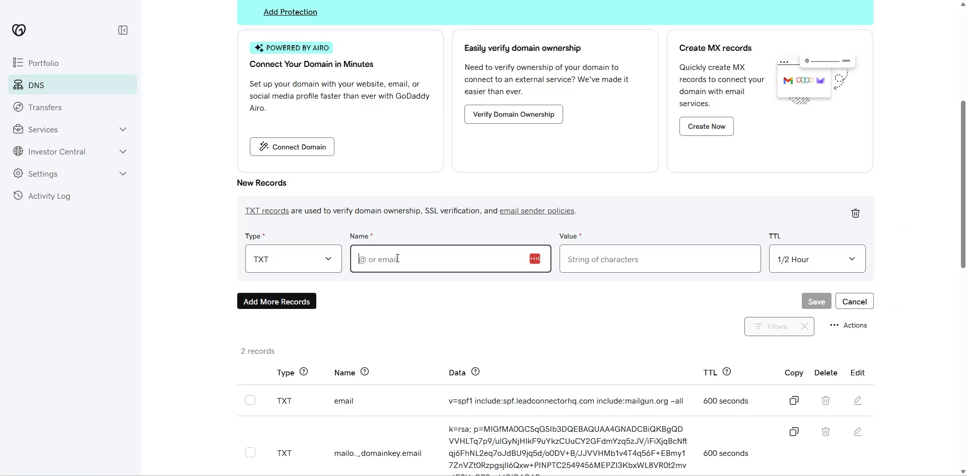
key("ctrl+v")
Paste v=DMARC1;p=none; as the record value and save it.
left_click(606, 258)
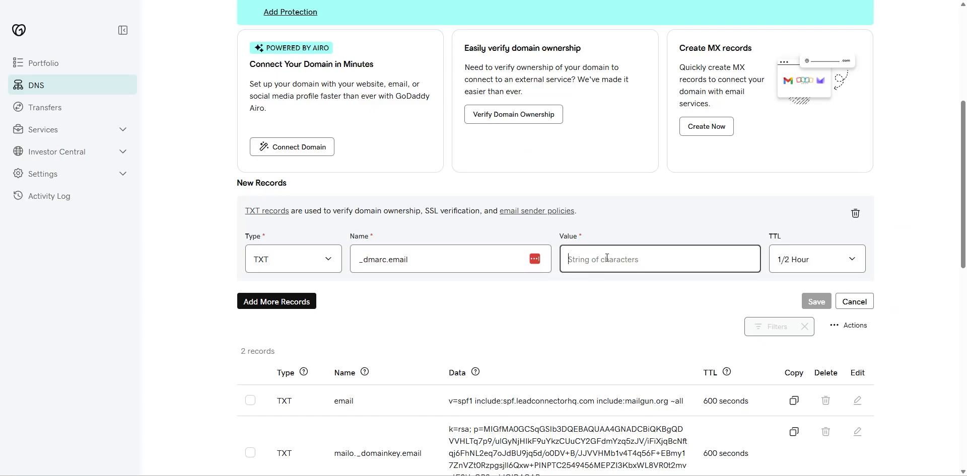
key("alt+Tab")
triple_click(536, 393)
key("ctrl+c")
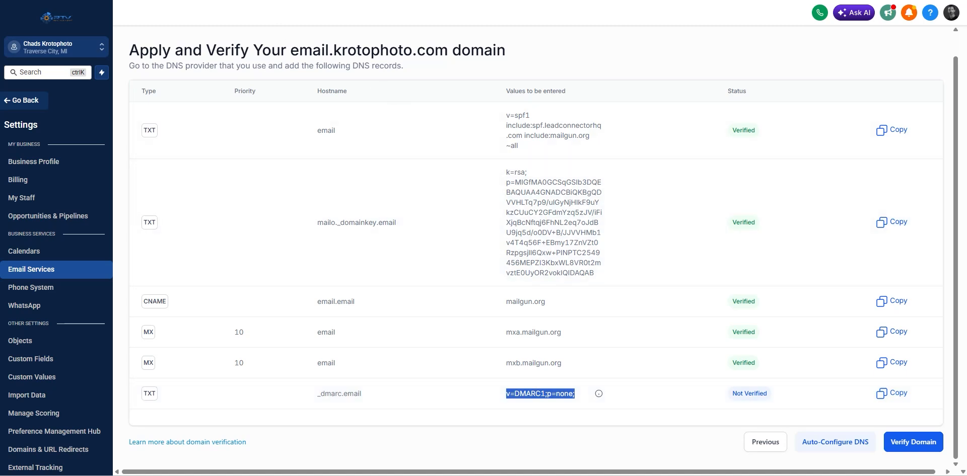
key("alt+Tab")
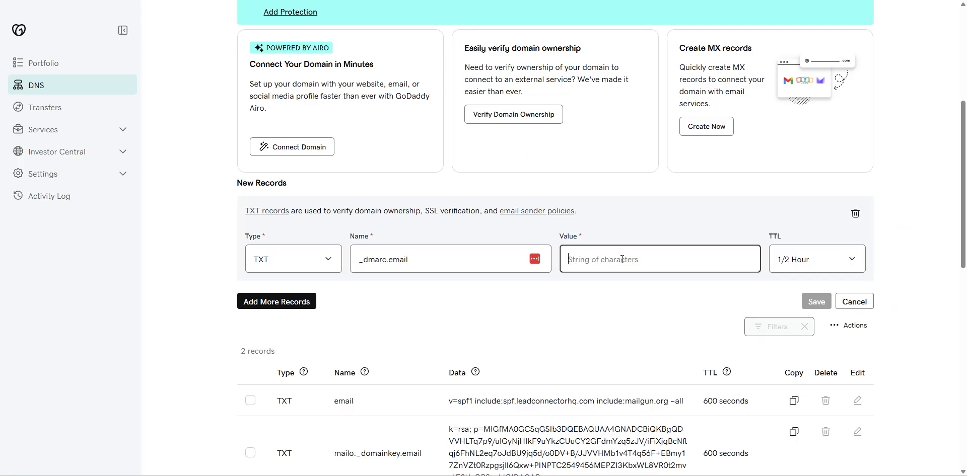
key("ctrl+v")
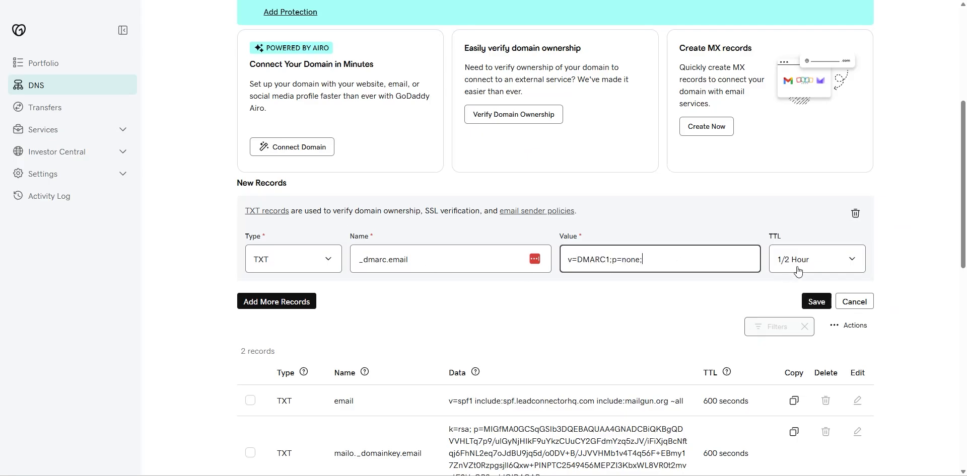
left_click(814, 303)
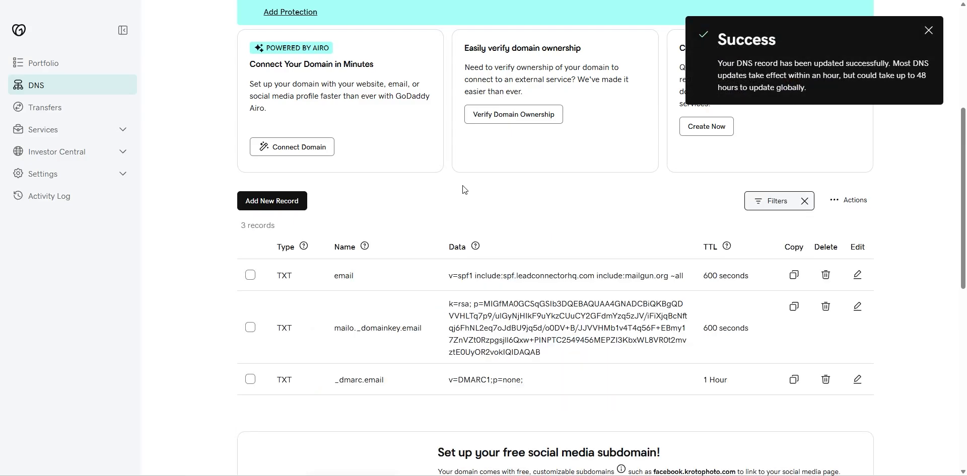
left_click(928, 31)
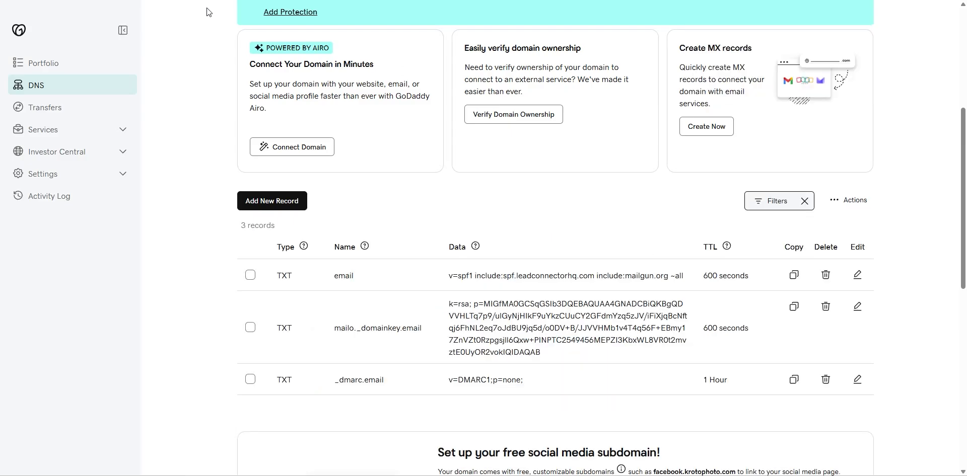
Run verification in HighLevel, dismiss Domain Not Verified, and return to Dedicated Domains.
key("alt+Tab")
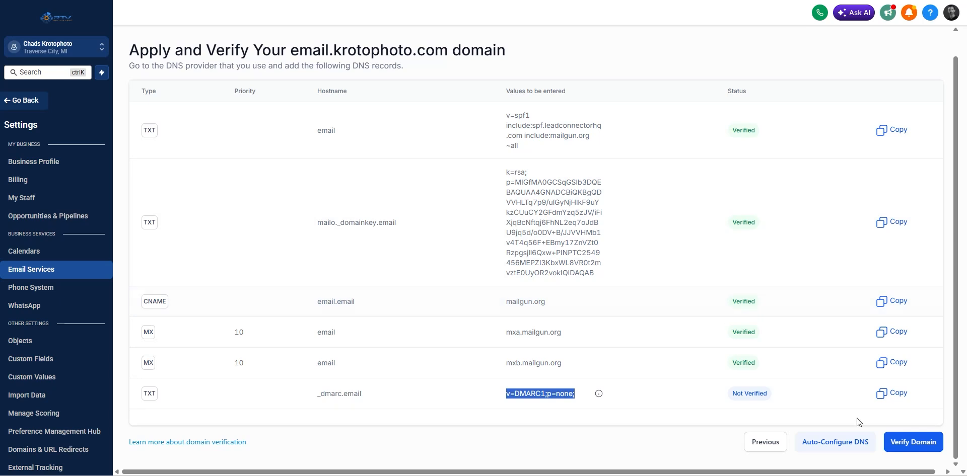
left_click(916, 450)
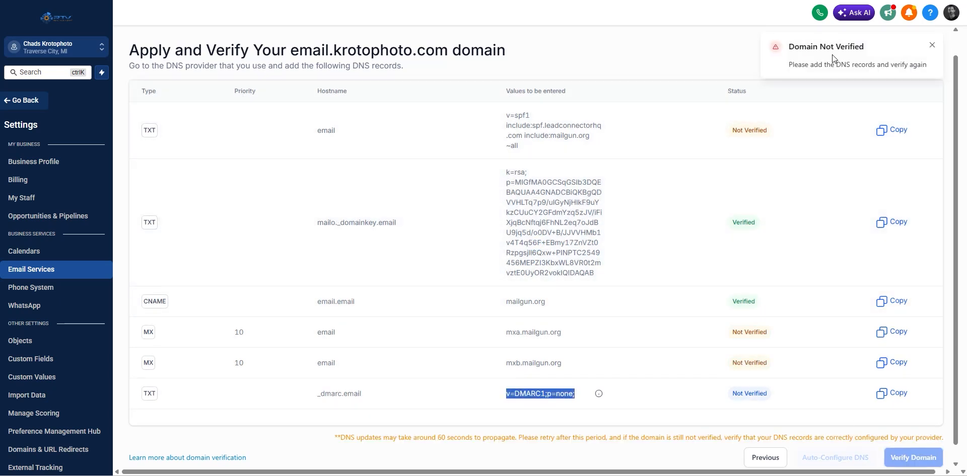
left_click(931, 46)
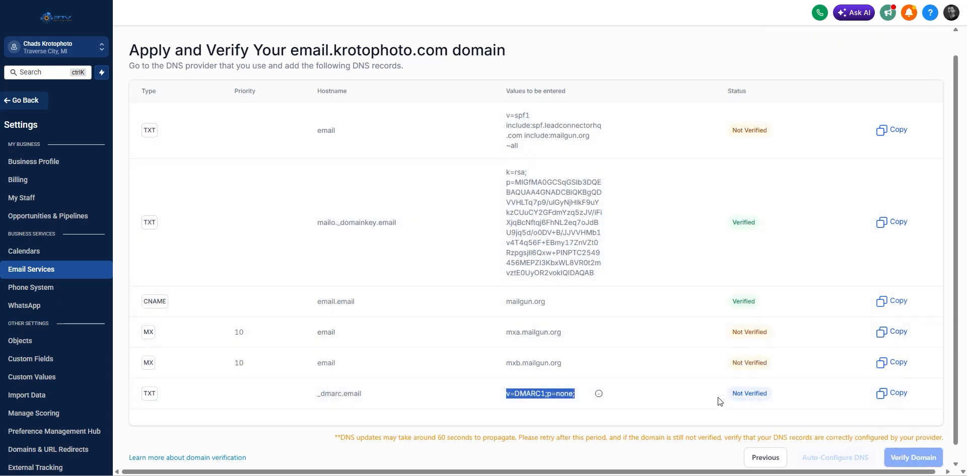
left_click(755, 458)
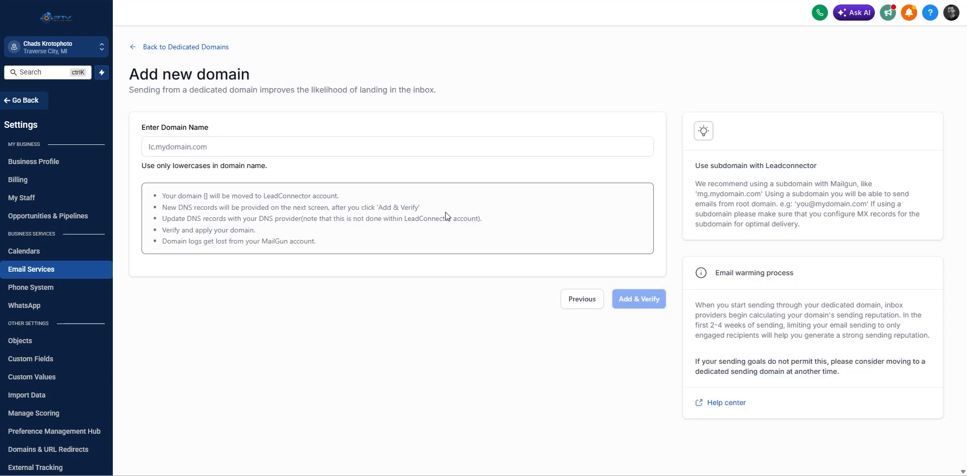
left_click(188, 47)
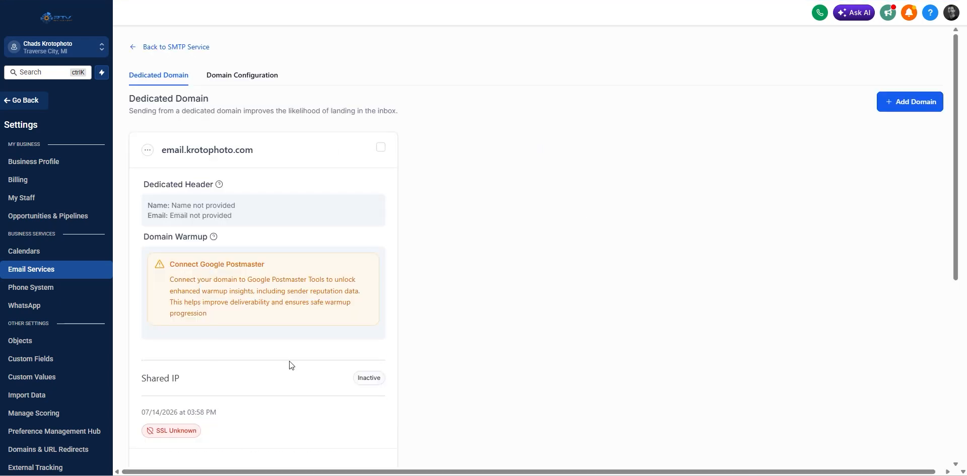
Verify email.krotophoto.com again, confirm every record reads Verified, then go back.
left_click(148, 151)
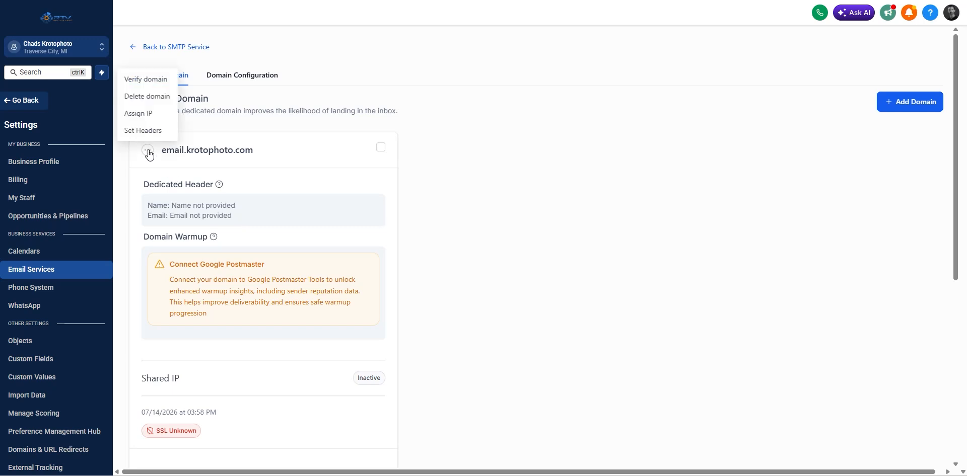
left_click(145, 80)
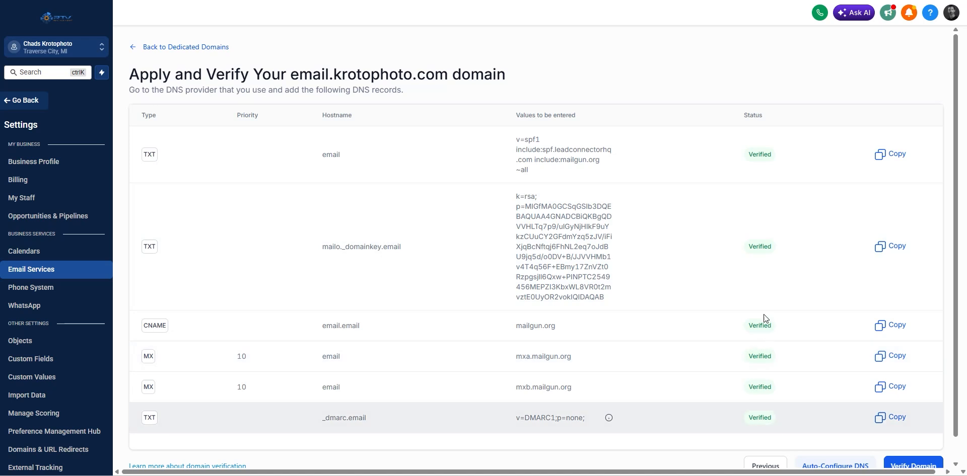
scroll(705, 255, "down", 1)
scroll(704, 263, "up", 1)
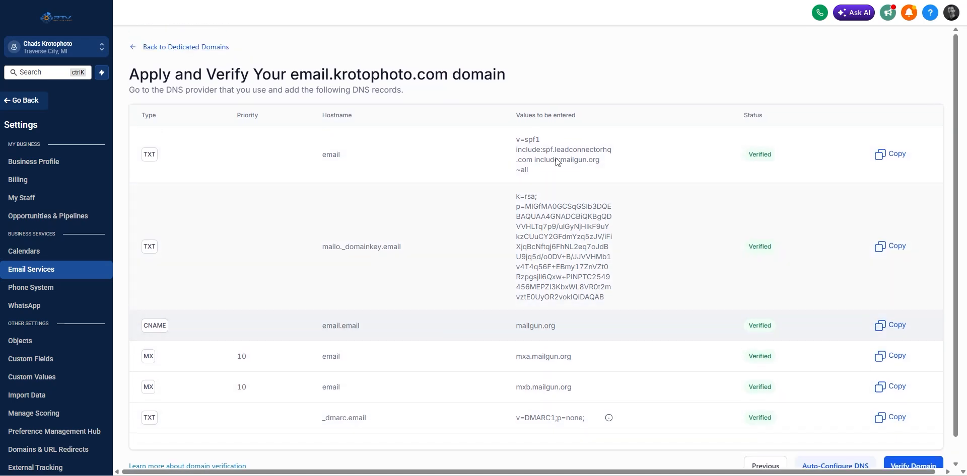
left_click(187, 46)
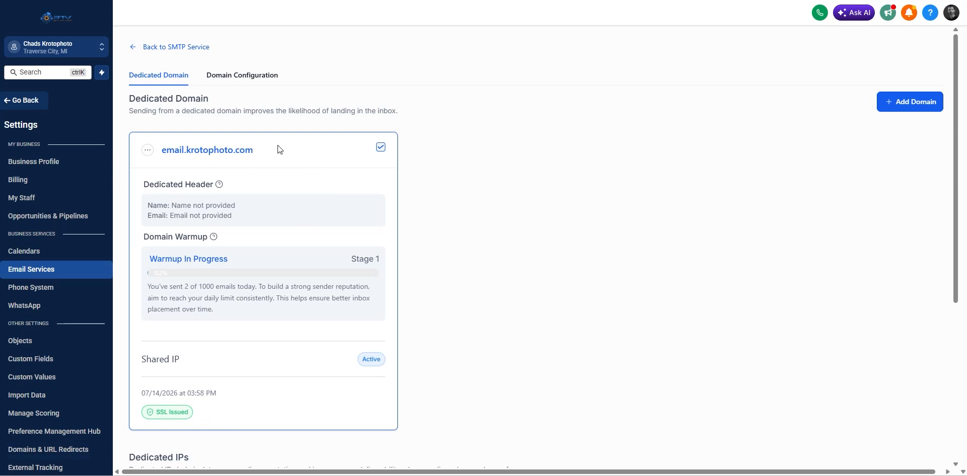
Set email.krotophoto.com's dedicated header with the sender's display name and krotophoto.com From email, then save.
left_click(148, 151)
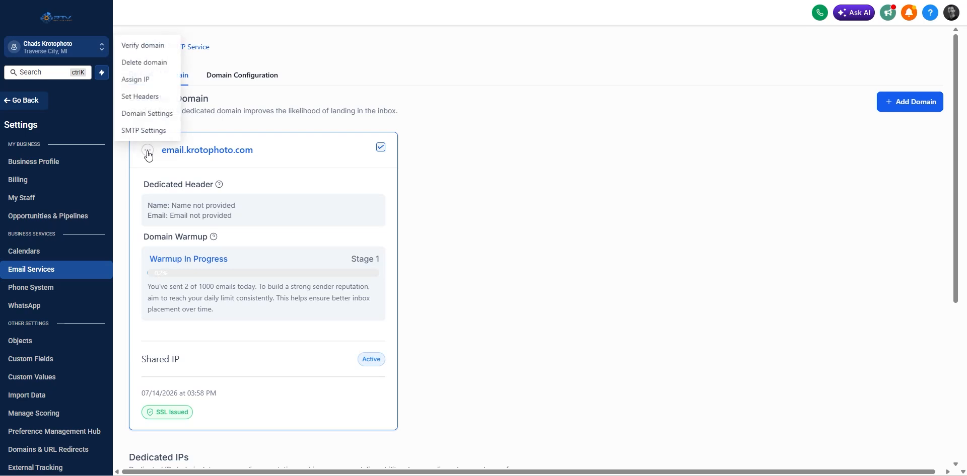
left_click(144, 97)
left_click(471, 245)
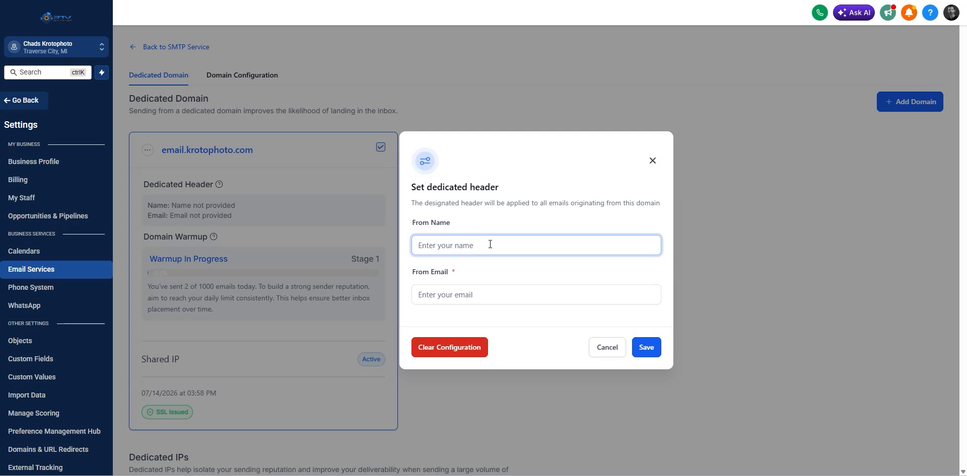
type("Chad B at Kroptophoto")
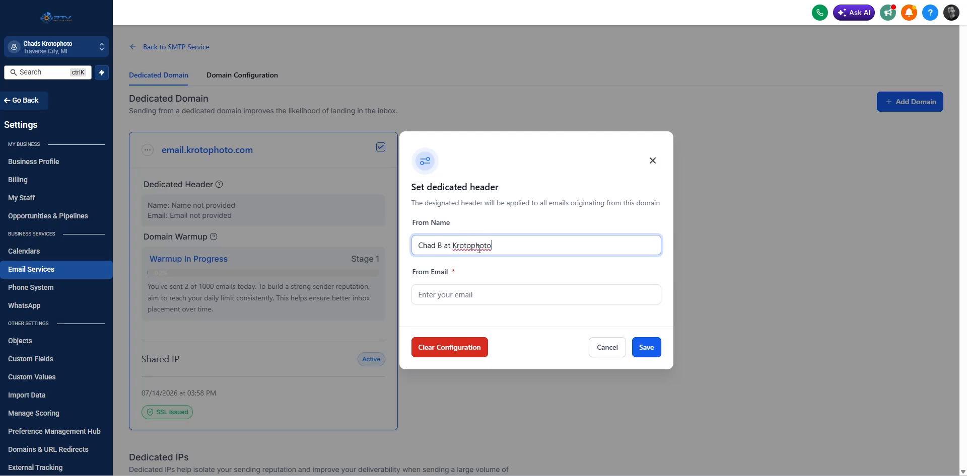
left_click(456, 297)
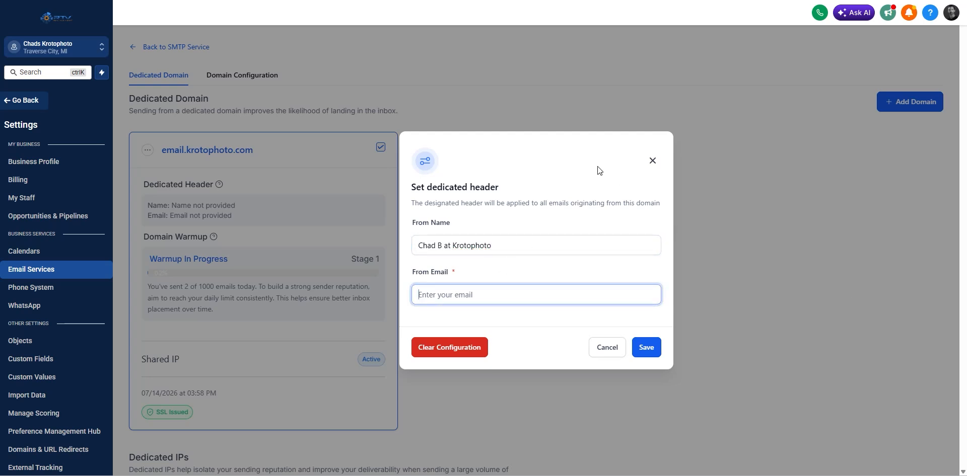
left_click(646, 347)
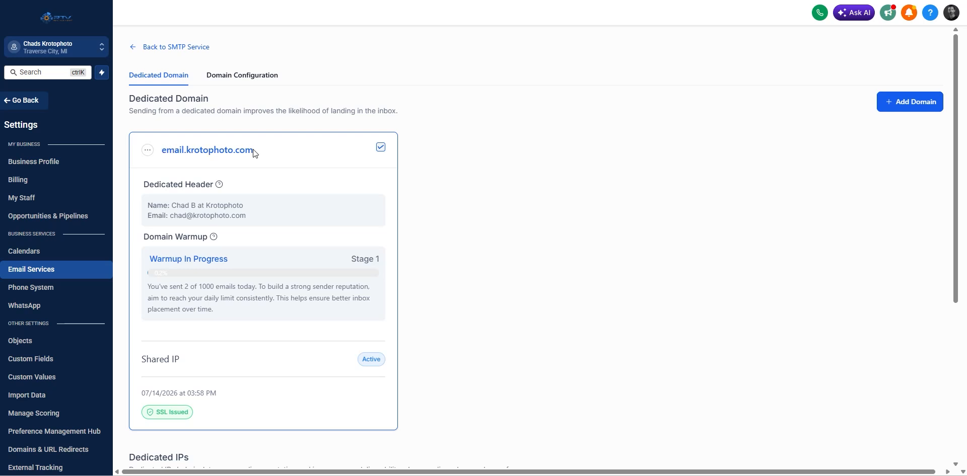
Go to Marketing > Emails > Templates and open the Nurture - Floor Plan & Zillow Upsell template.
left_click(22, 104)
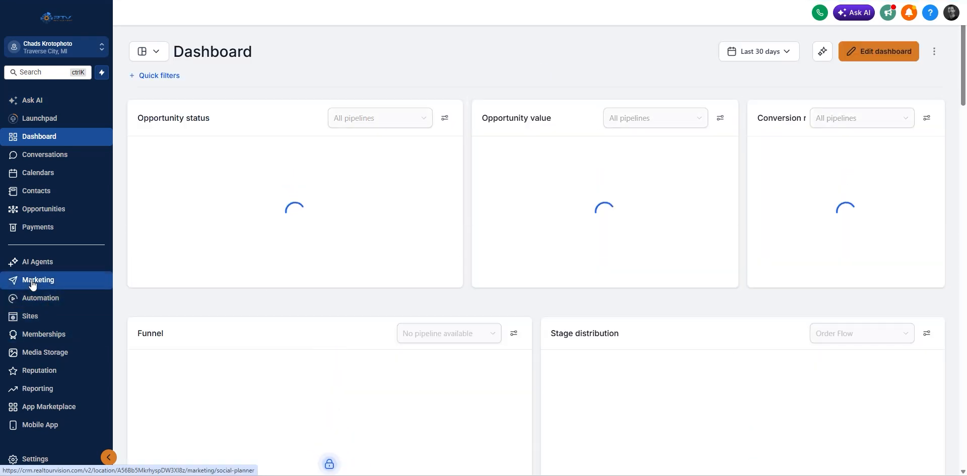
left_click(31, 280)
left_click(244, 33)
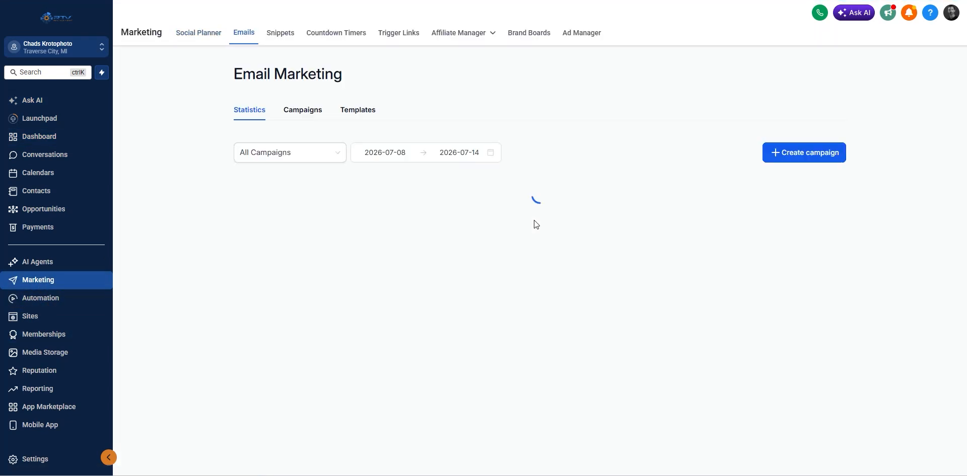
left_click(356, 112)
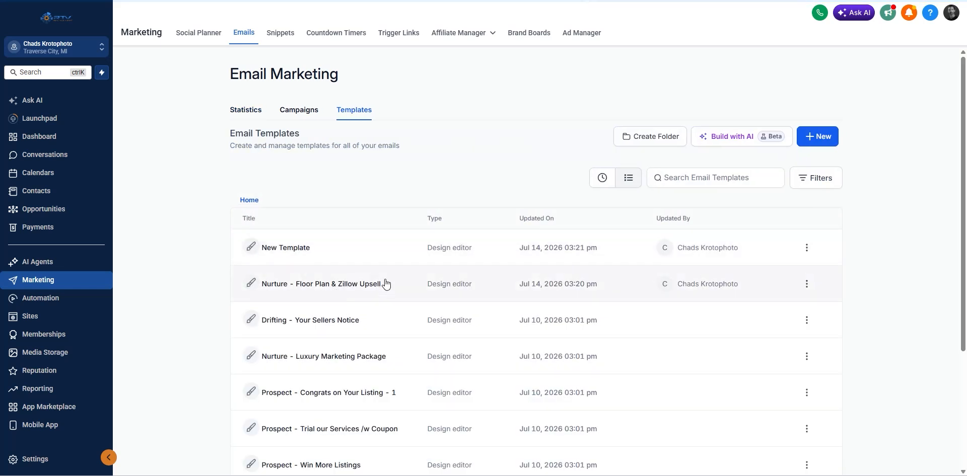
left_click(355, 286)
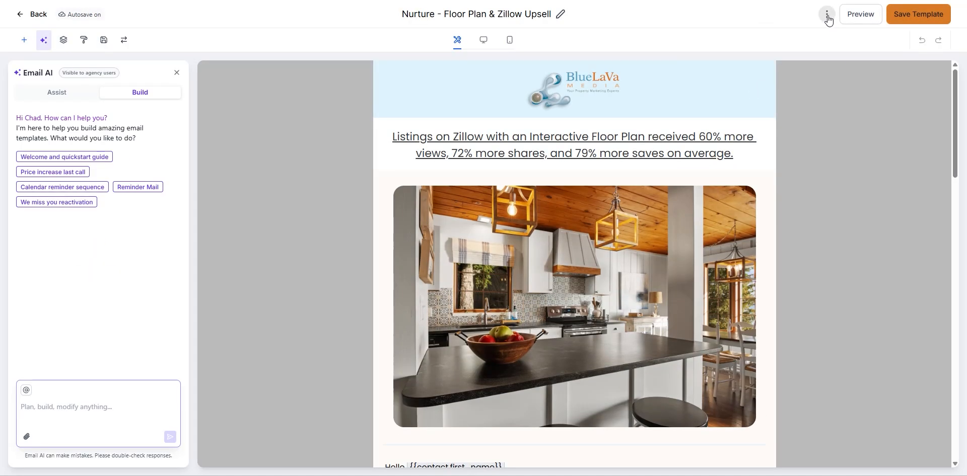
Send a test email to the Gmail inbox from the krotophoto.com sender, with the '+test' tag removed.
left_click(827, 15)
left_click(786, 36)
left_click(729, 89)
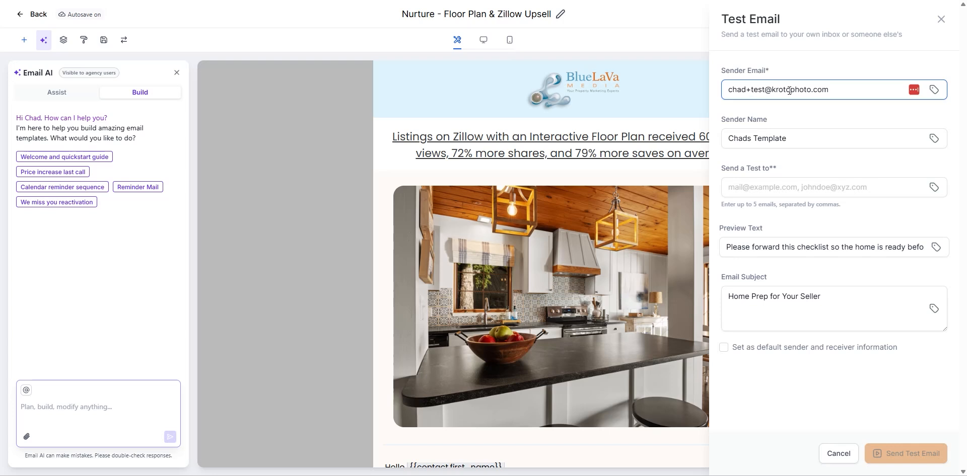
left_click(765, 91)
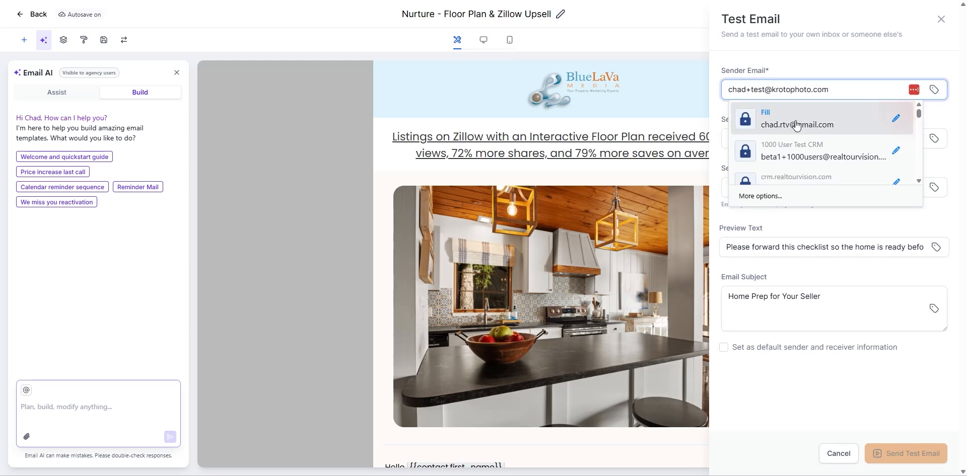
key("BackSpace")
key("BackSpace")
key("BackSpace")
key("BackSpace")
key("BackSpace")
key("BackSpace")
type("d")
left_click(788, 188)
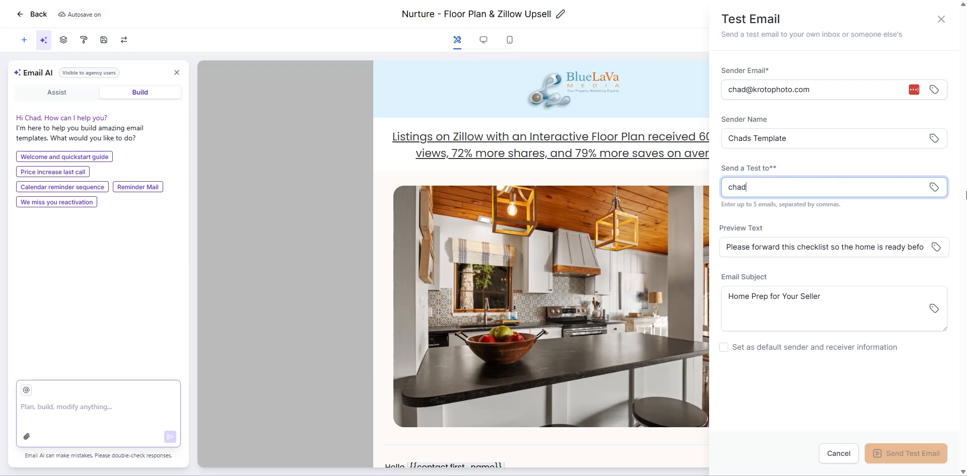
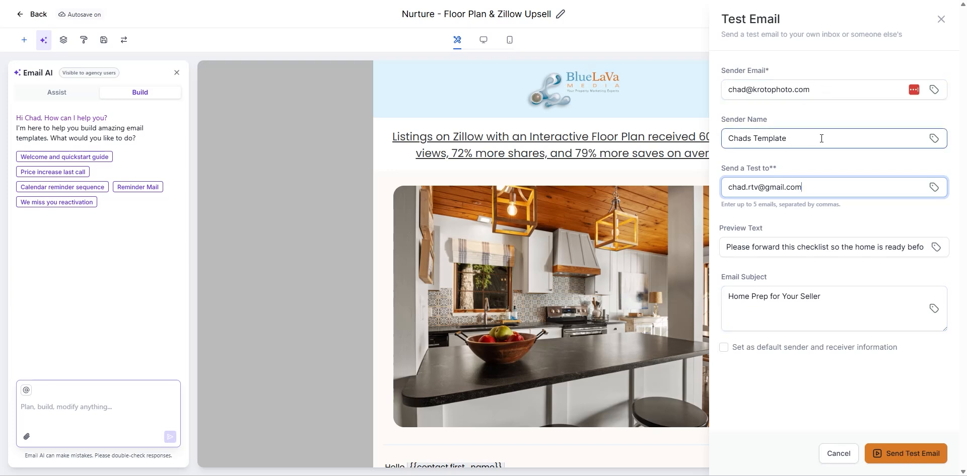
left_click(907, 455)
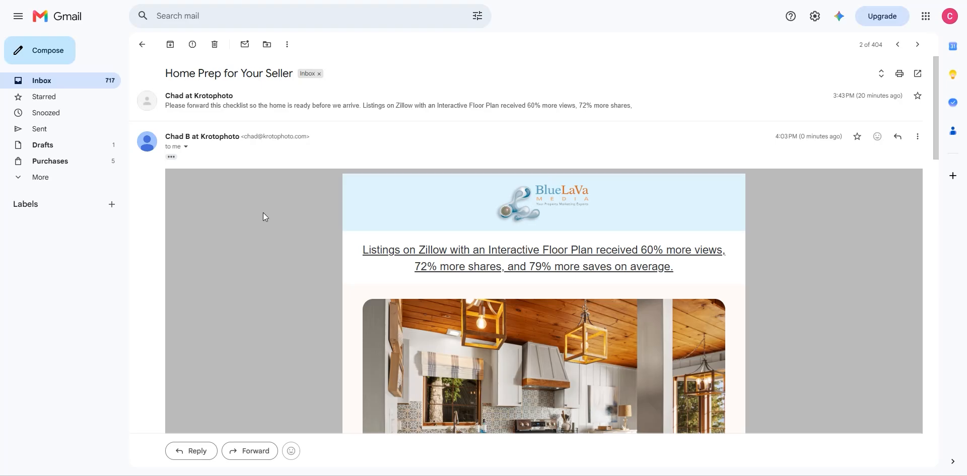
Expand the test email's sender details to show mailed-by and signed-by email.krotophoto.com.
left_click(185, 147)
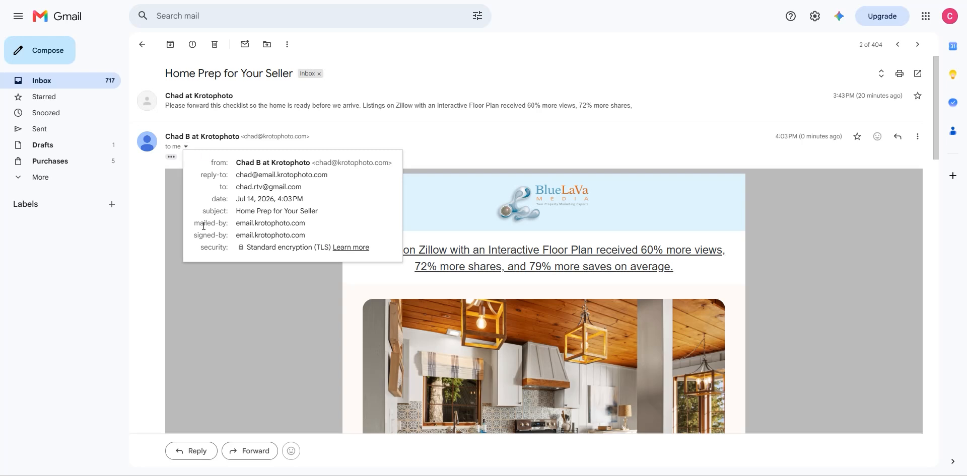